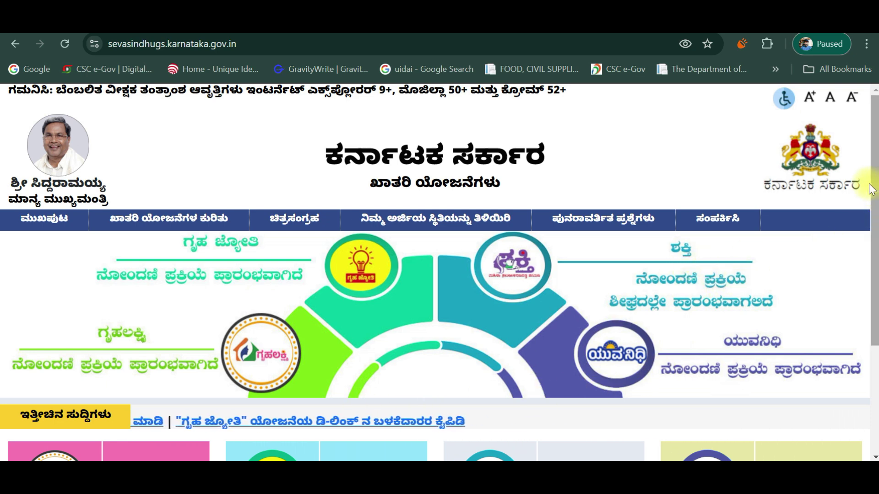
Open the Gruha Jyothi de-link application page from the news link
left_click_drag(873, 188, 873, 270)
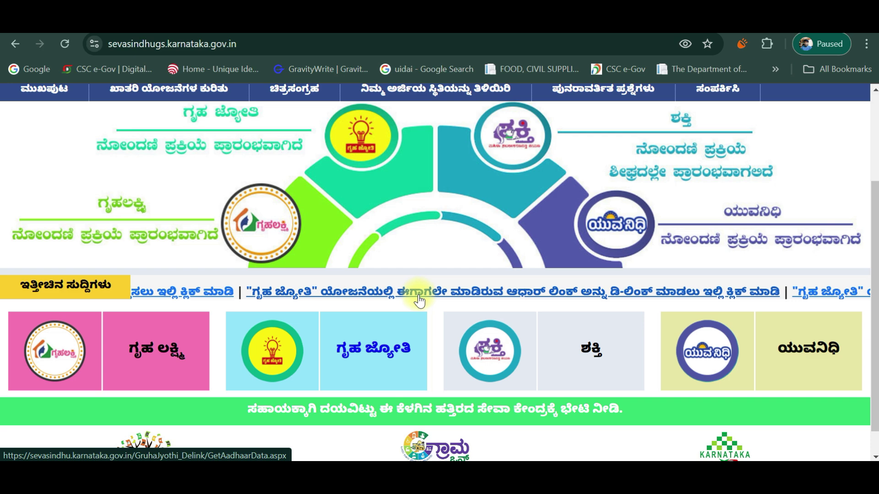
left_click(417, 296)
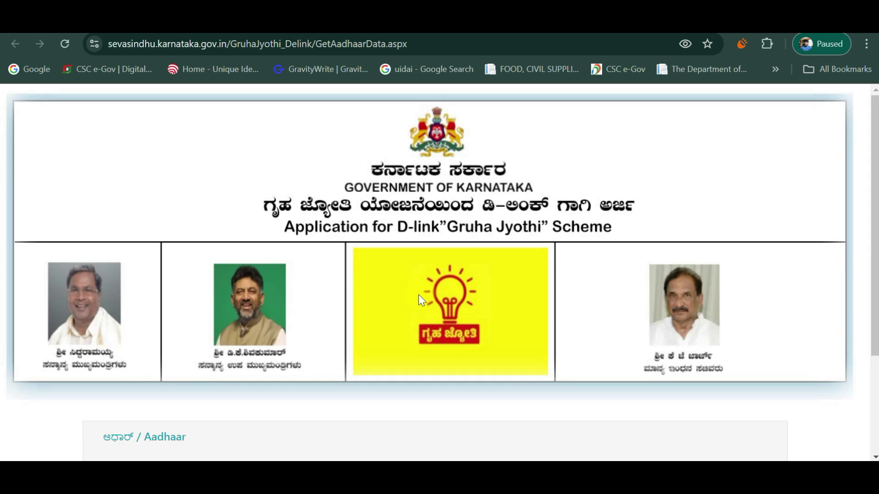
mouse_move(201, 129)
left_mouse_down()
mouse_move(419, 243)
mouse_move(602, 253)
mouse_move(667, 246)
left_mouse_up()
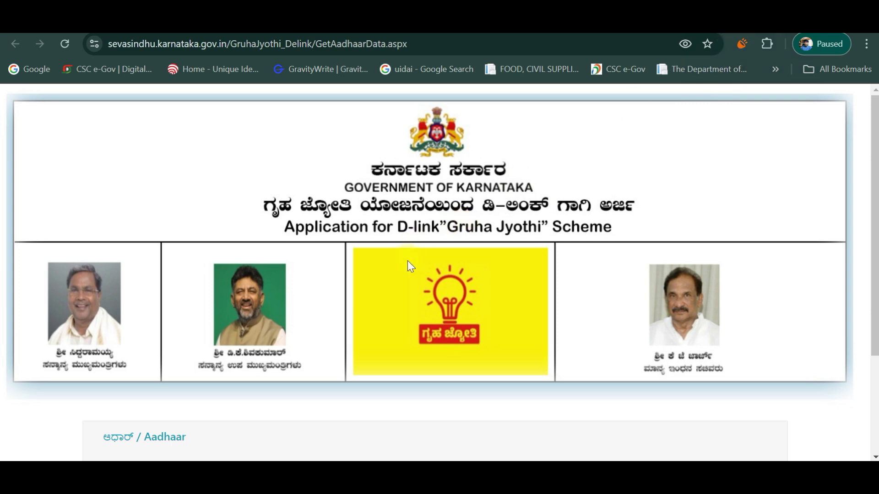
scroll(407, 268, "down", 3)
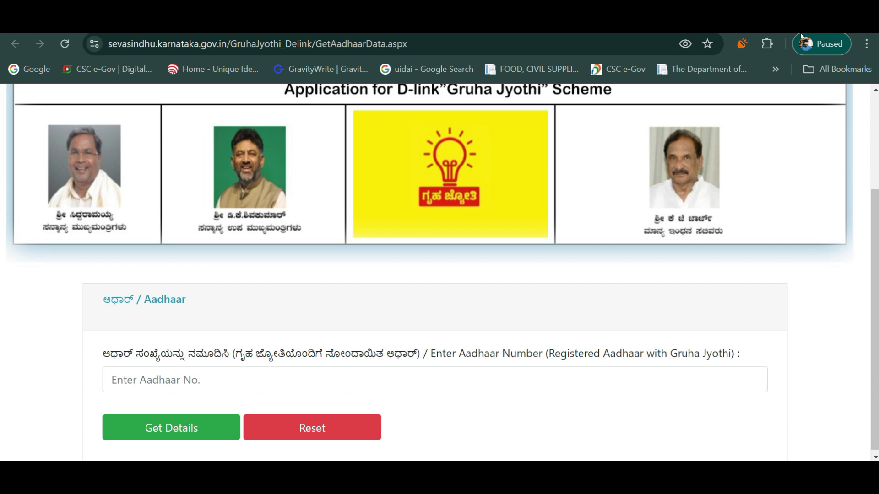
Paste the registered Aadhaar number and fetch its details
left_click(239, 382)
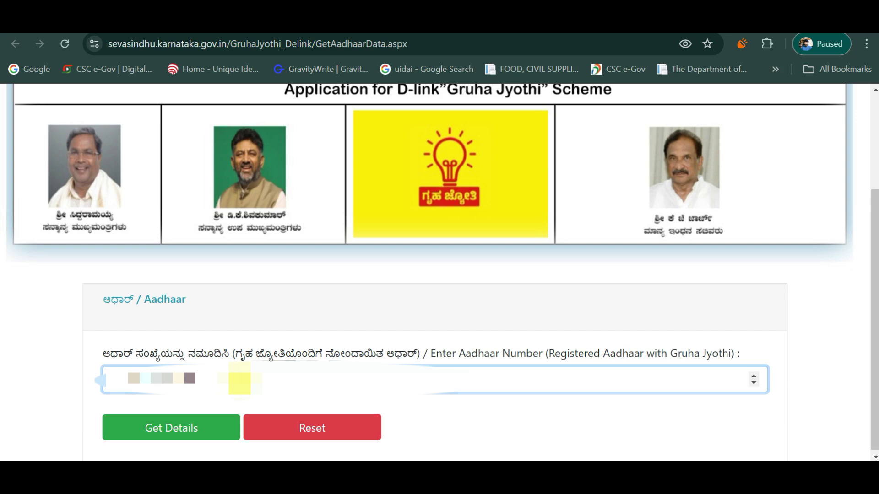
key("ctrl+v")
left_click(196, 428)
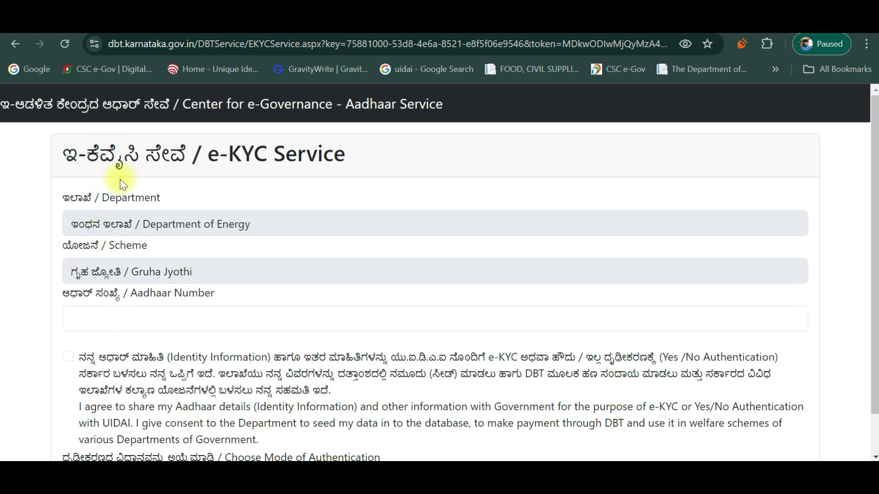
Paste the Aadhaar number into the e-KYC Aadhaar field
left_click(140, 327)
key("ctrl+v")
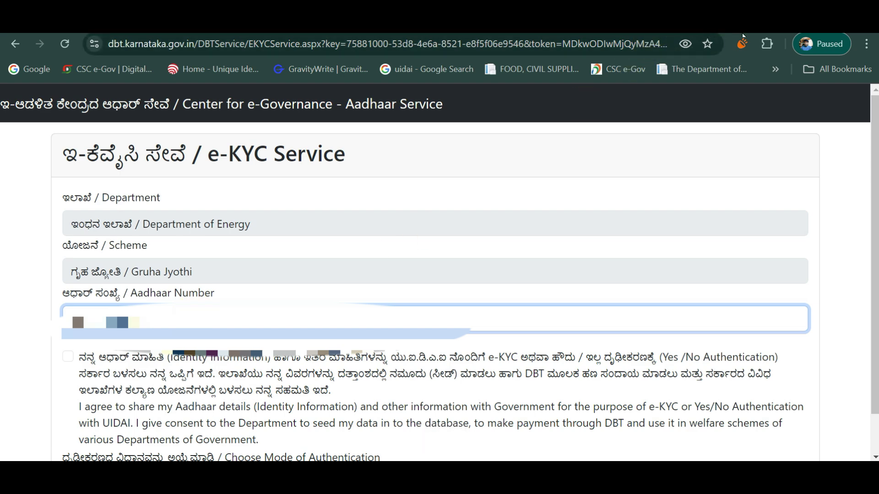
left_click(687, 72)
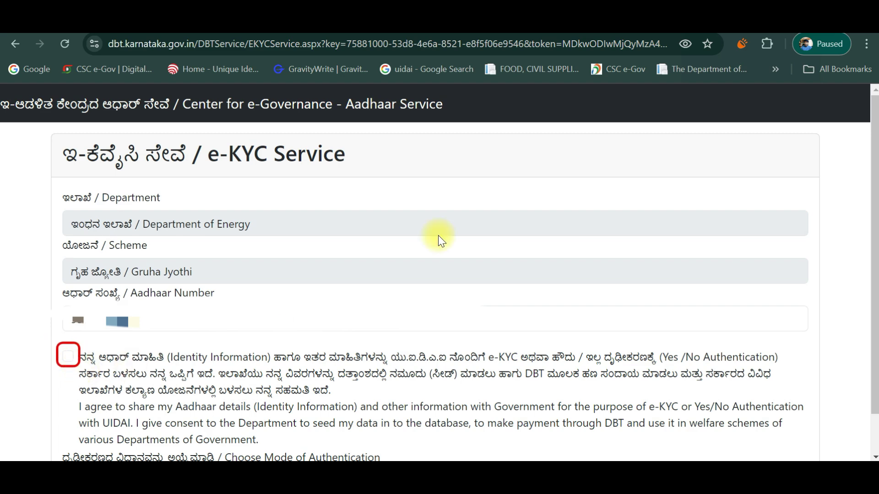
Agree to the e-KYC consent statement and generate an OTP
left_click(69, 358)
scroll(163, 341, "down", 1)
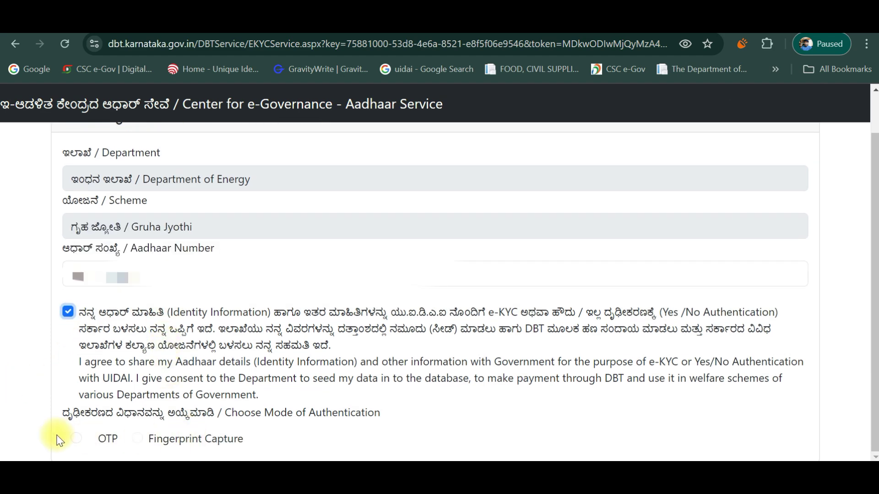
scroll(80, 441, "up", 1)
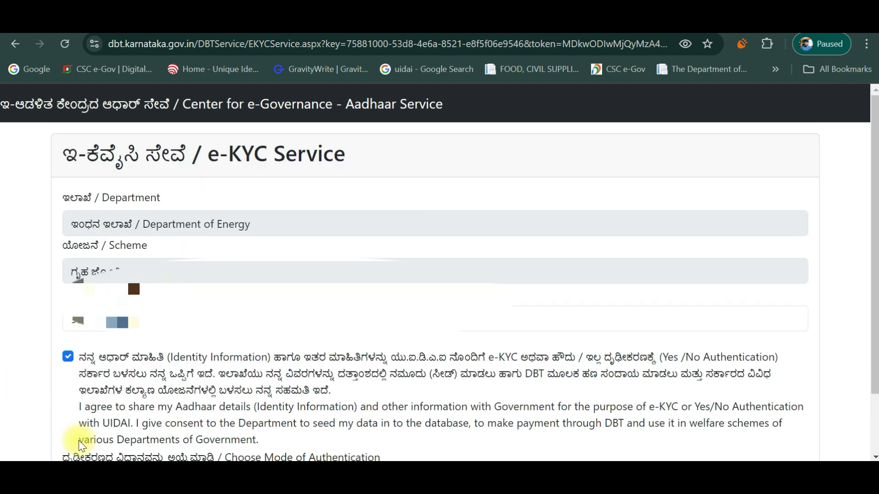
left_click_drag(873, 196, 874, 307)
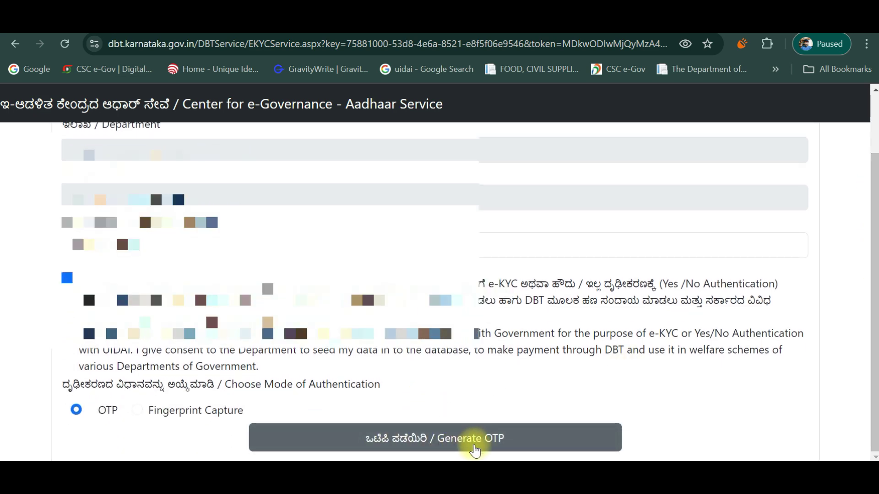
left_click(474, 446)
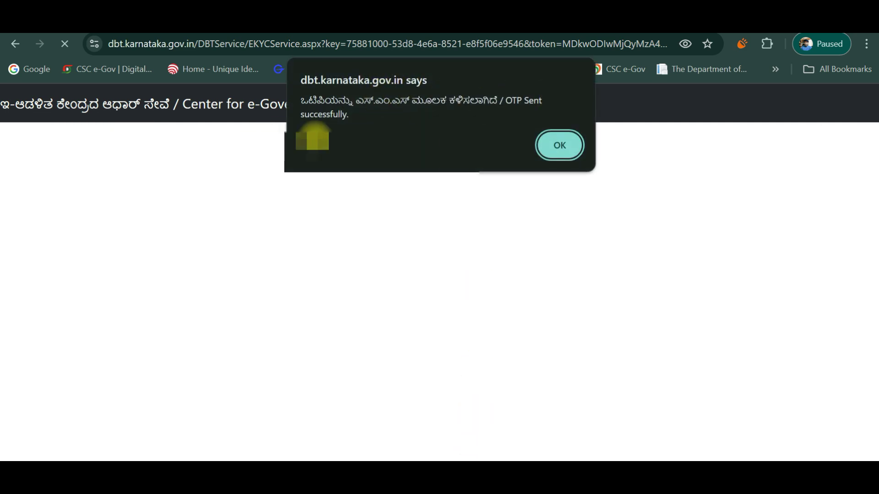
Dismiss the OTP Sent alert, enter the received OTP and submit it
left_click(562, 144)
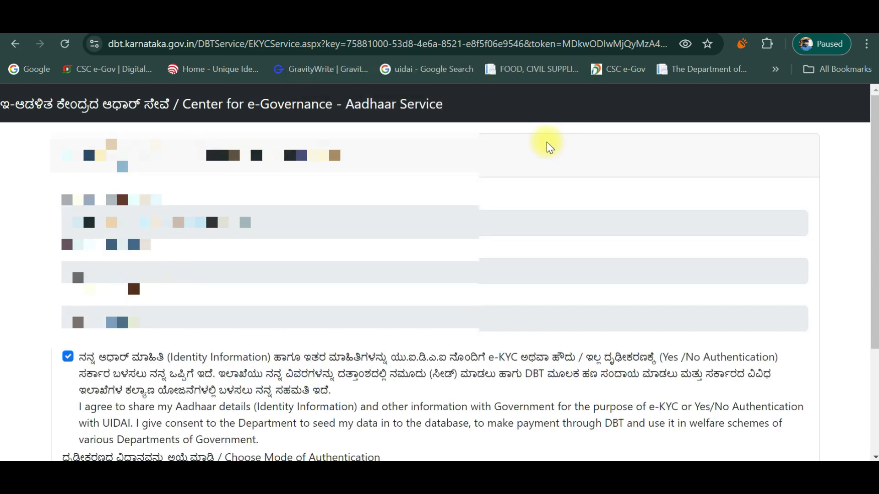
scroll(136, 331, "down", 3)
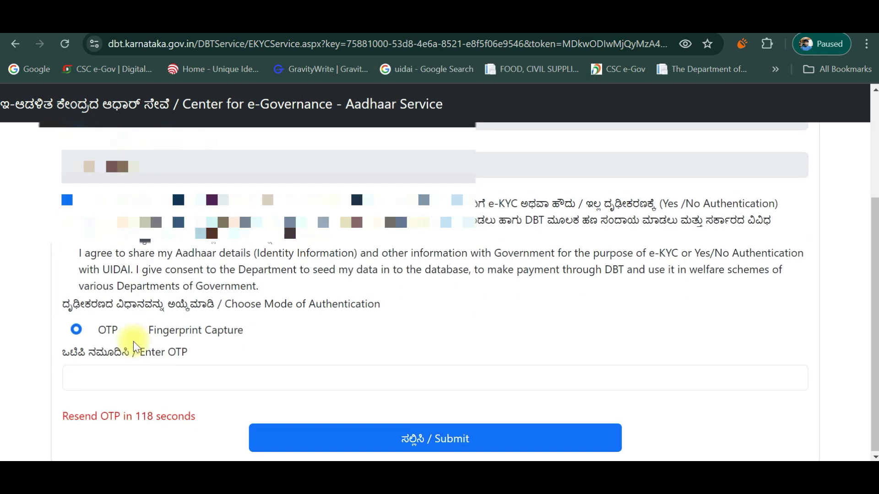
left_click(101, 383)
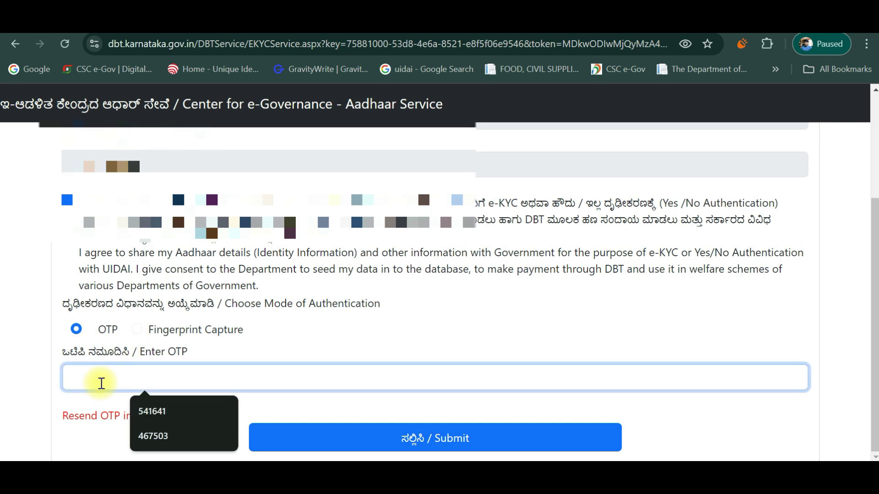
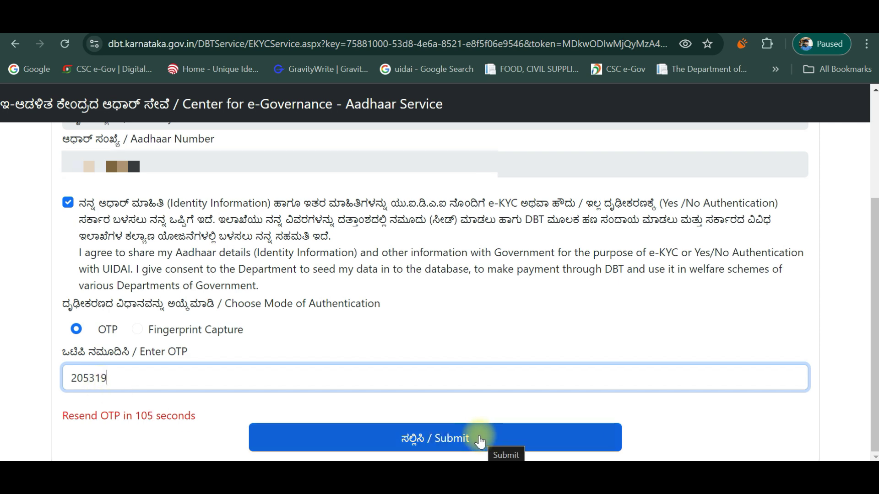
left_click(442, 444)
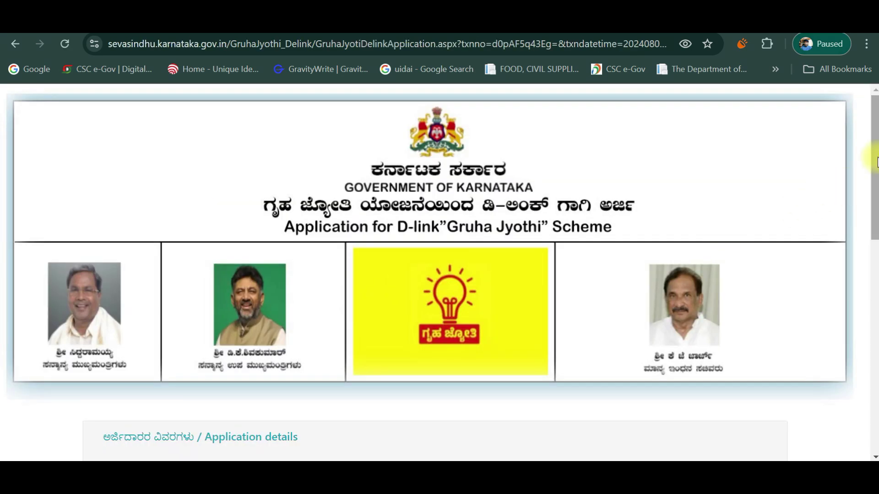
Review the prefilled application details and answer Yes to 'Are the Above Details Correct'
left_click_drag(874, 162, 872, 281)
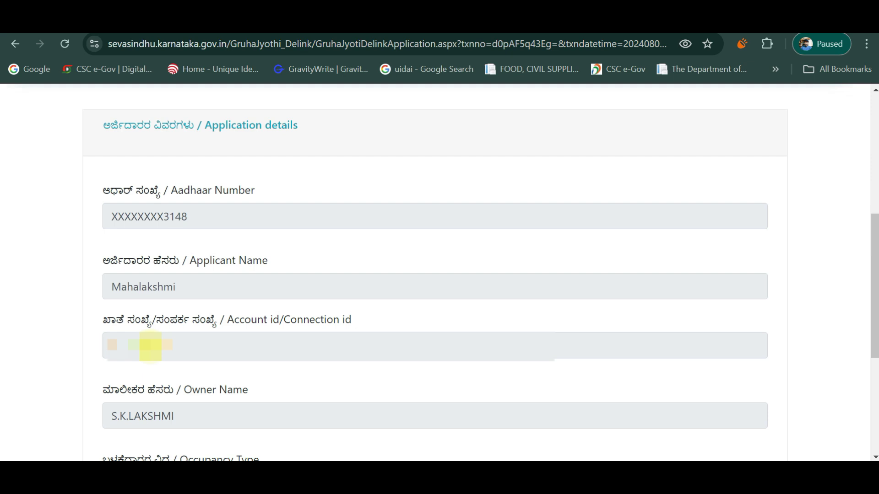
scroll(143, 365, "down", 1)
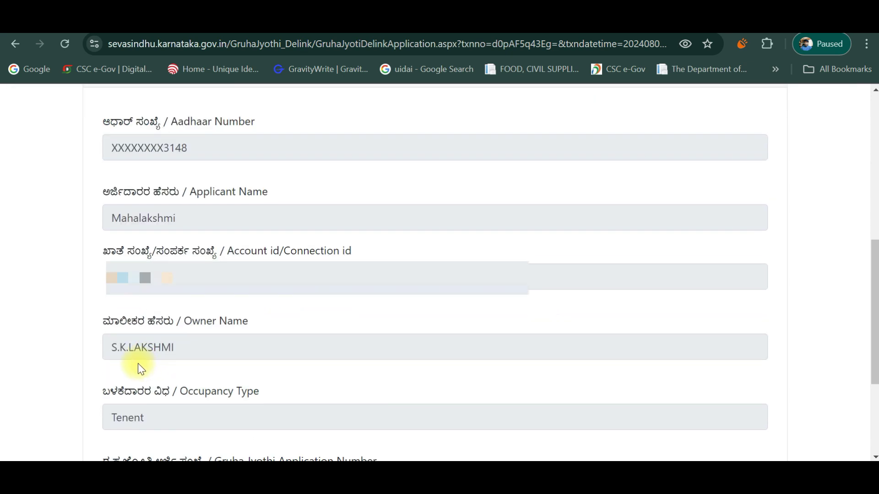
scroll(141, 368, "down", 1)
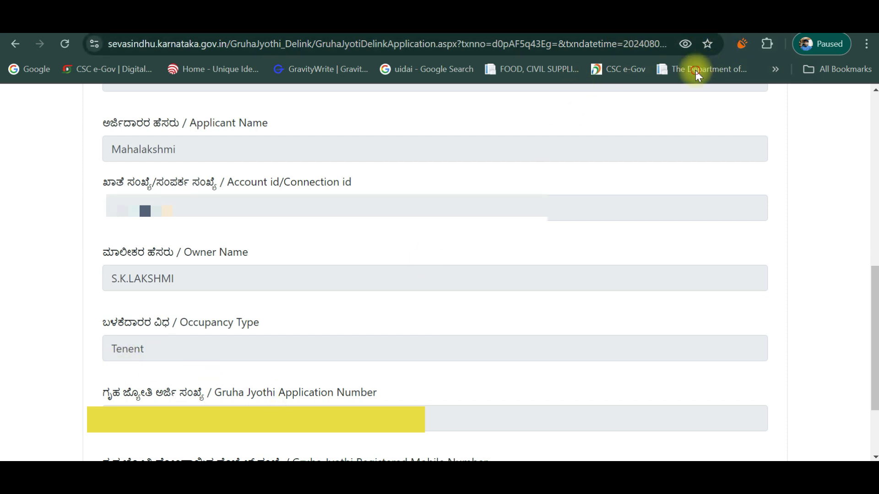
mouse_move(100, 306)
left_mouse_down()
mouse_move(142, 365)
mouse_move(281, 369)
left_mouse_up()
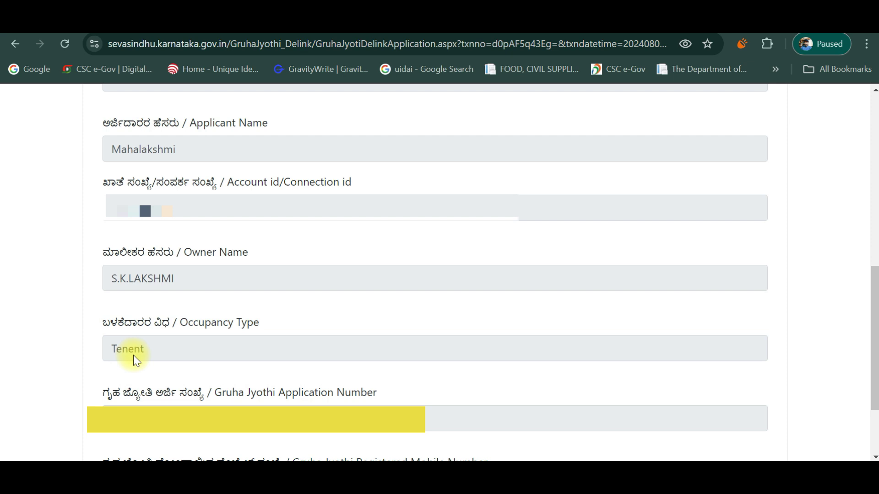
scroll(133, 355, "down", 1)
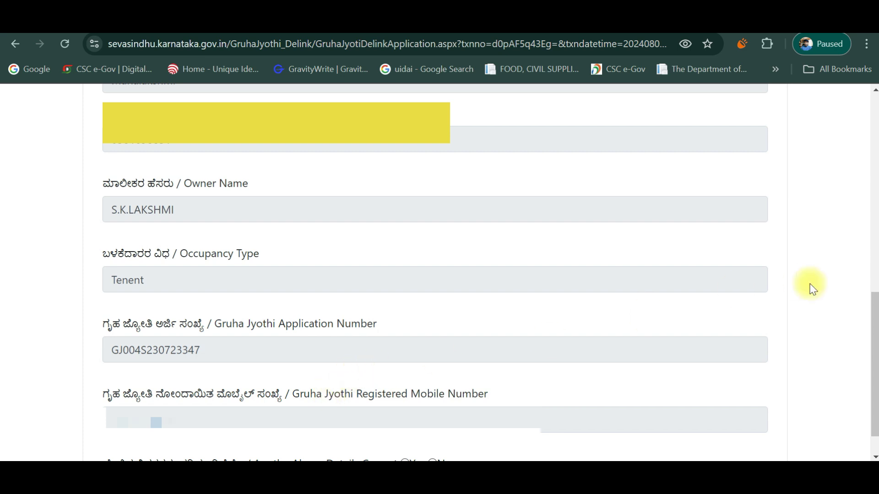
scroll(447, 357, "down", 1)
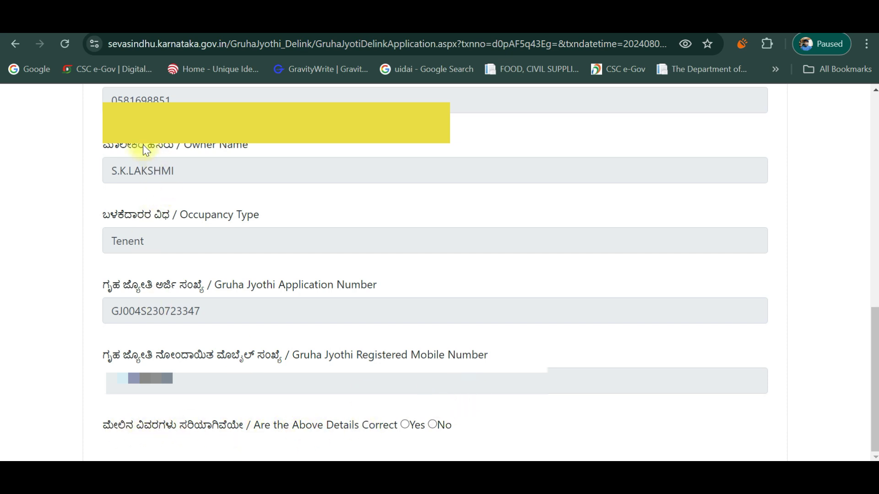
left_click(406, 426)
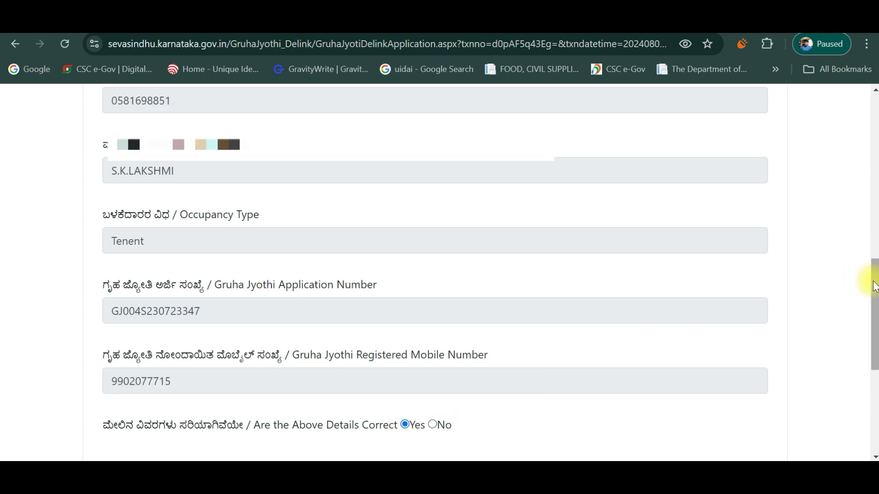
scroll(872, 293, "down", 1)
scroll(874, 305, "down", 4)
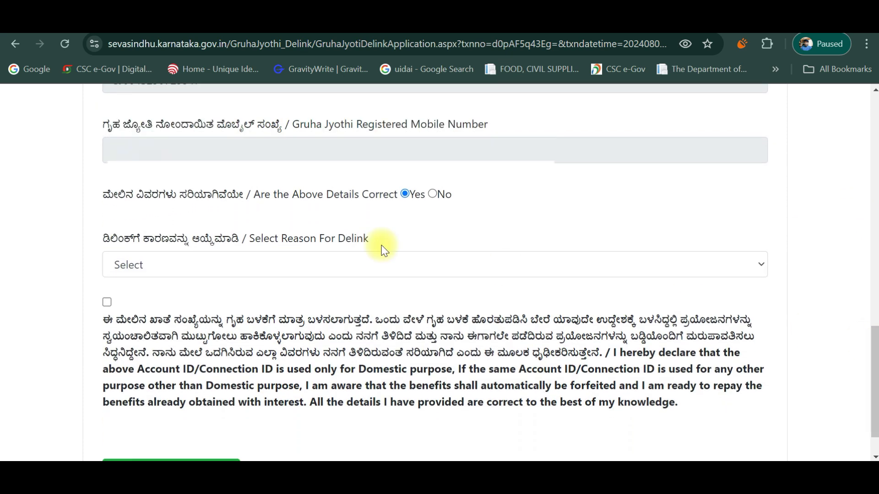
Set the delink reason to 'Shifting of the House/Premises'
left_click(321, 265)
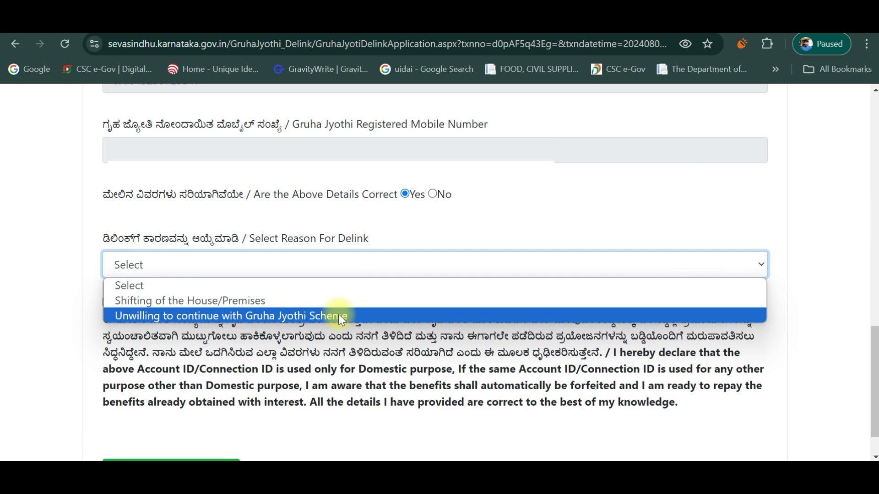
left_click(208, 303)
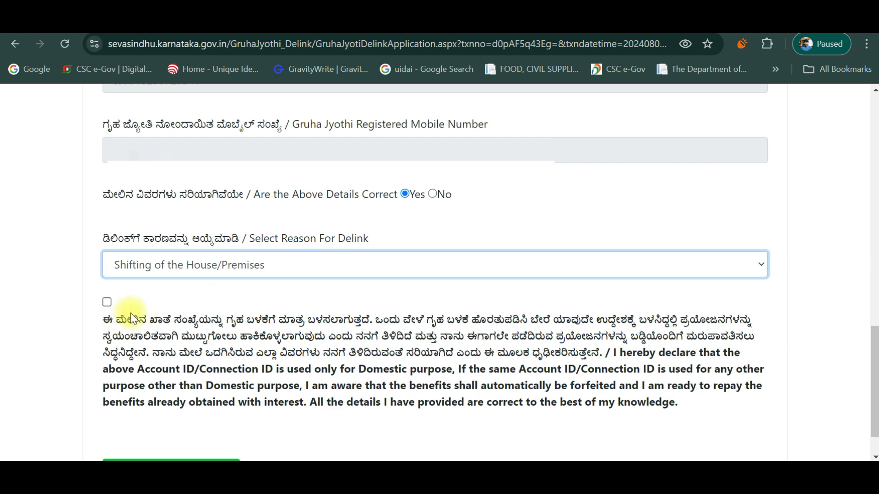
left_click(733, 24)
left_click(700, 78)
left_click(107, 299)
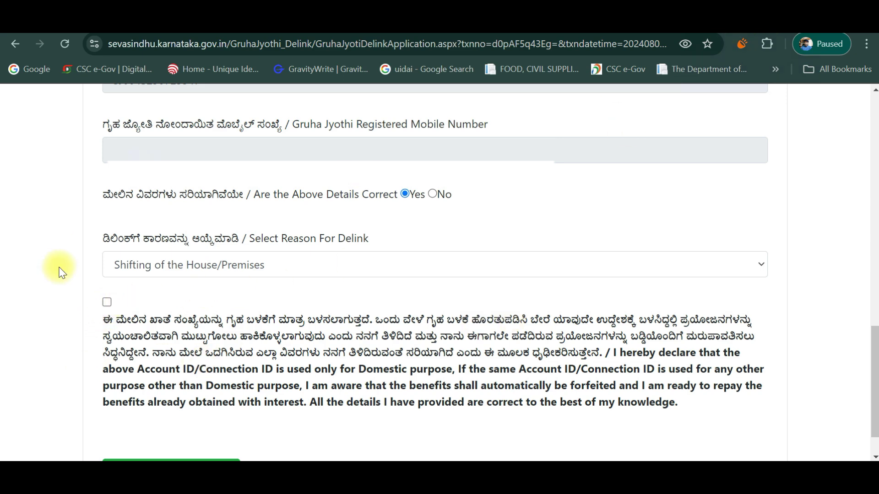
Accept the domestic-use declaration, submit the application and dismiss the success message
left_click(107, 302)
scroll(377, 292, "down", 1)
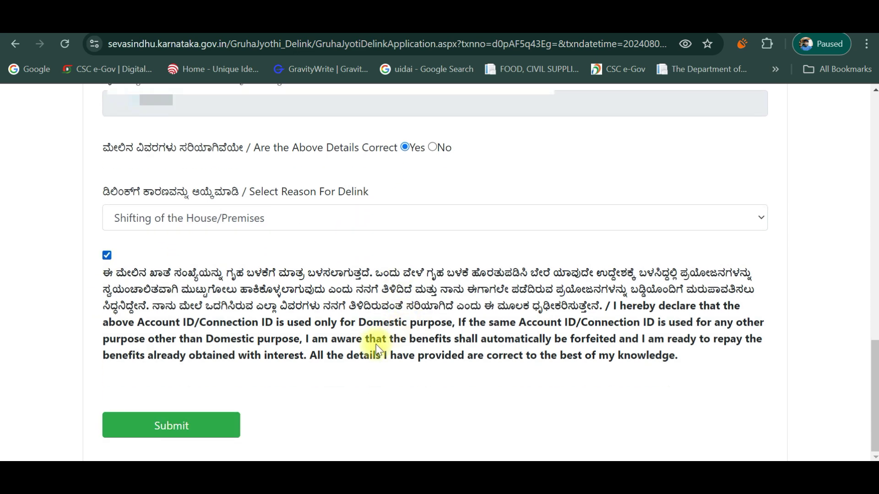
left_click(186, 430)
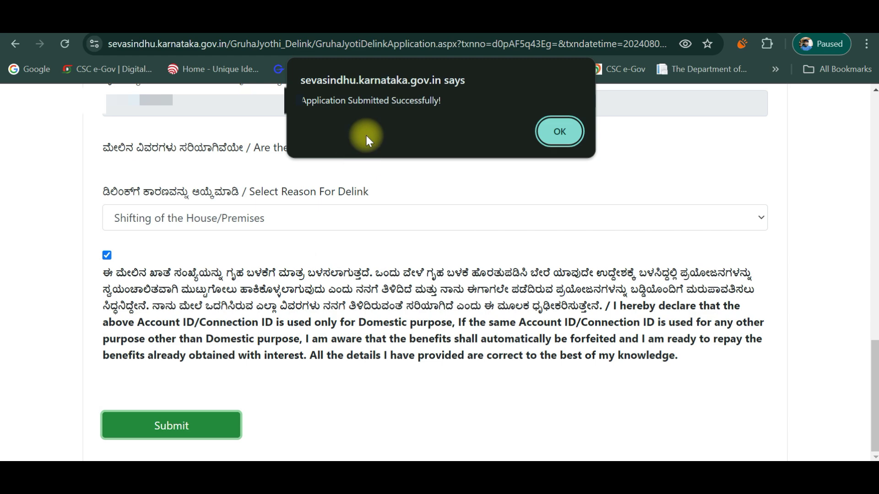
left_click(563, 130)
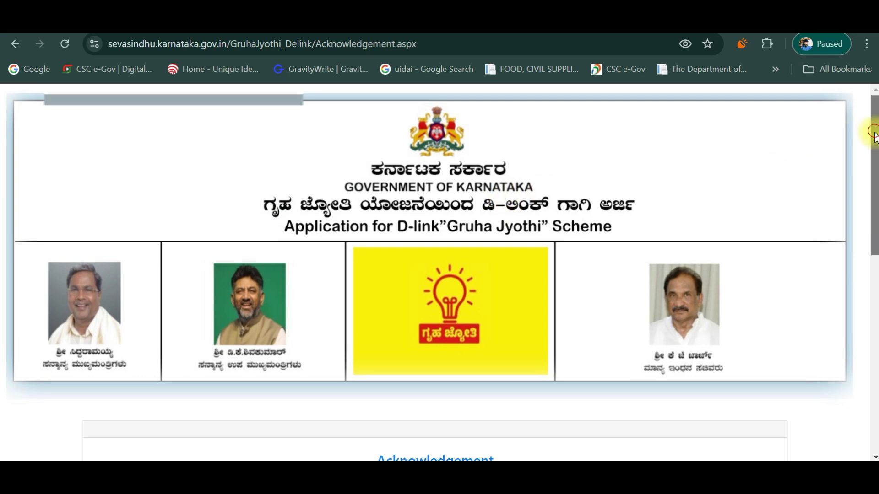
Open the Print / Download Acknowledgement preview for the delink acknowledgement
left_click_drag(873, 135, 872, 277)
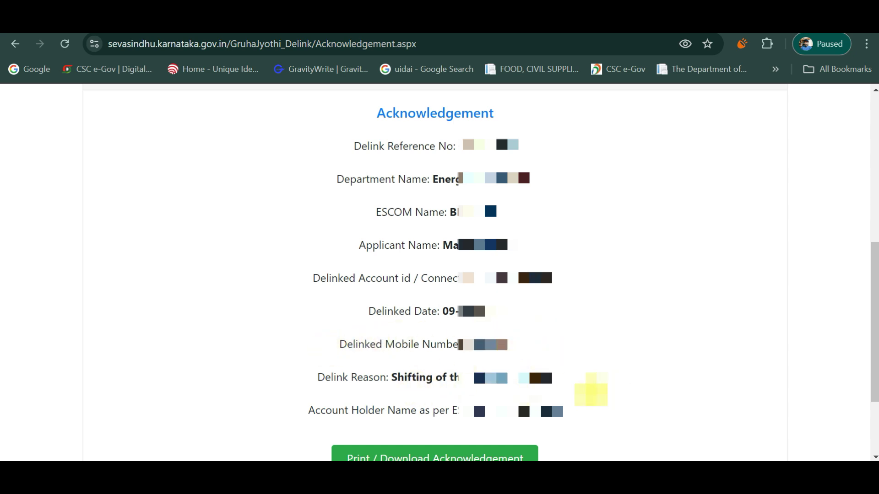
left_click_drag(874, 274, 875, 321)
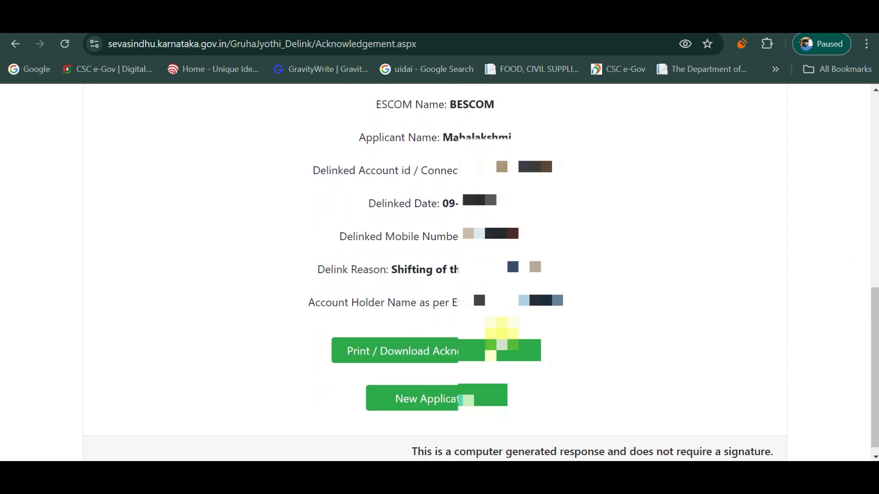
left_click(437, 360)
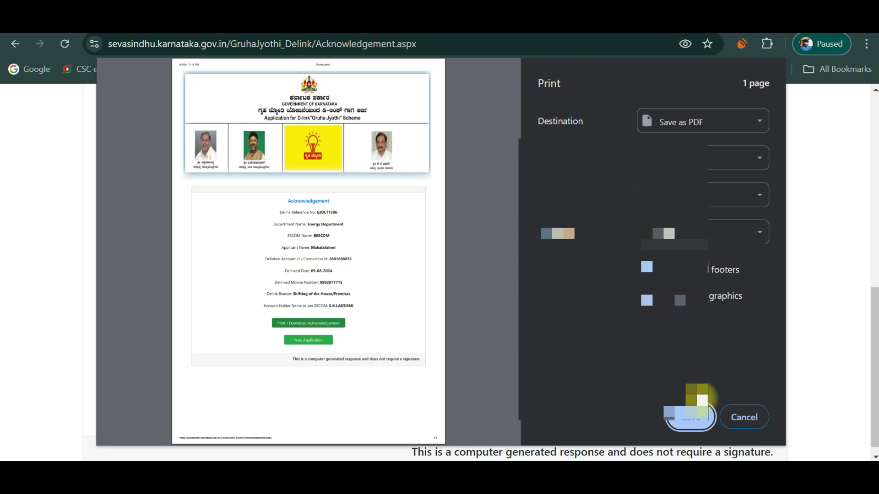
Save the acknowledgement PDF as GruhaJyothi to the Desktop
left_click(694, 431)
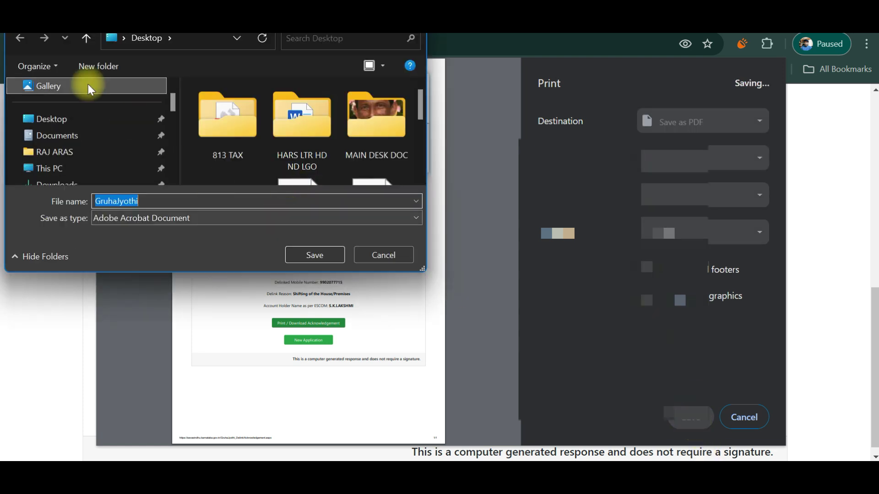
left_click(81, 118)
left_click(318, 254)
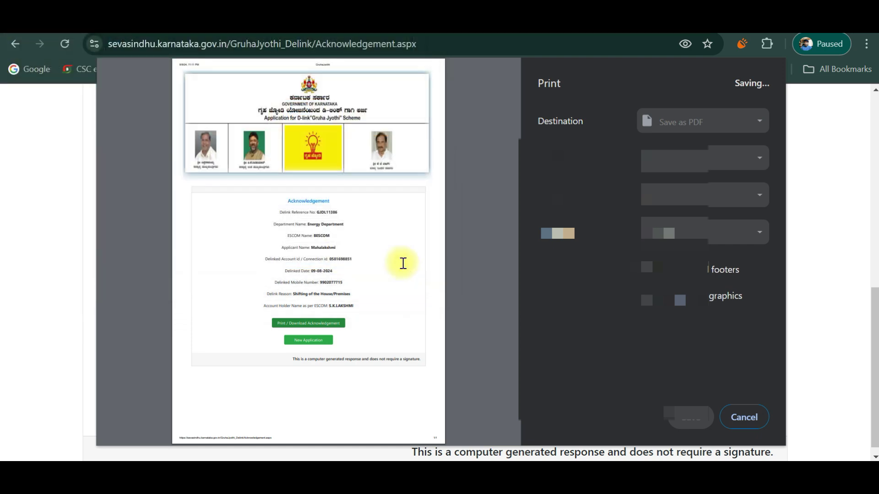